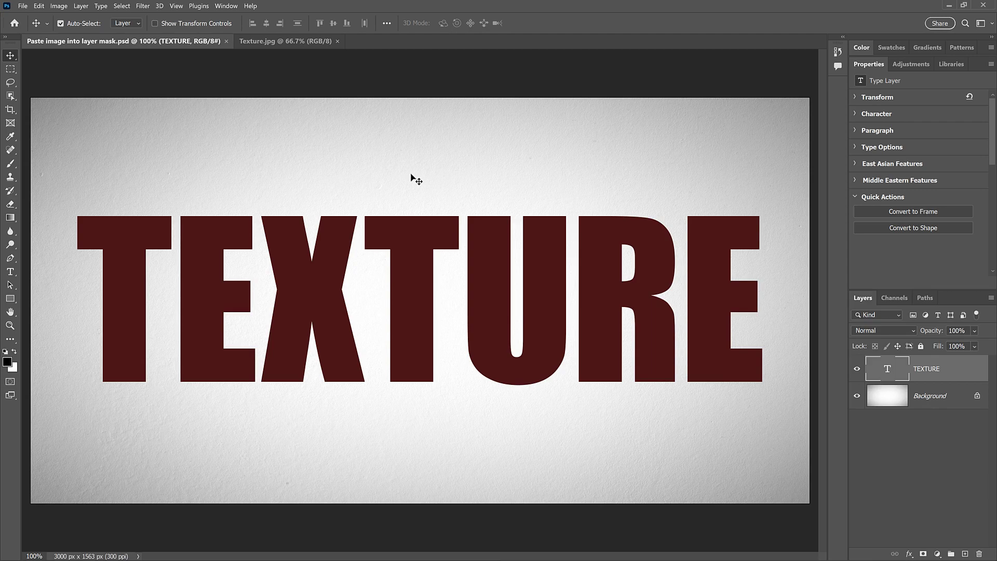
# After previewing Texture.jpg, add a white mask to the TEXTURE type layer and switch to Texture.jpg.
pyautogui.click(284, 42)
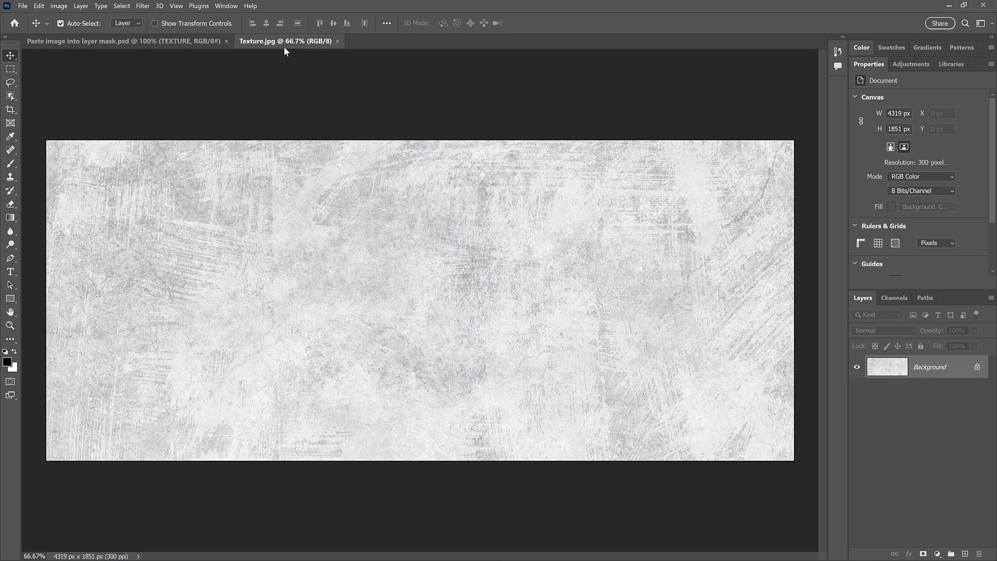
pyautogui.click(123, 45)
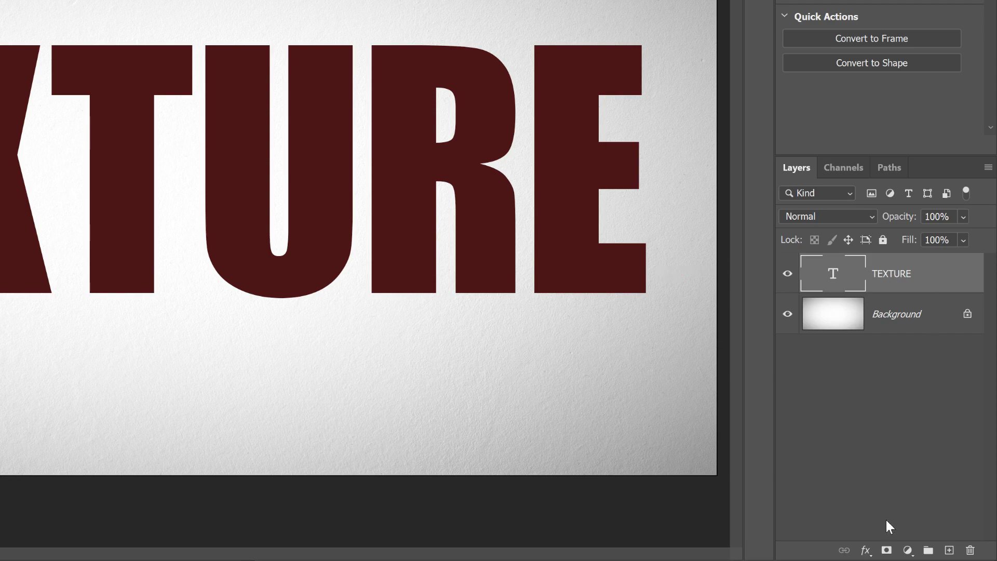
pyautogui.click(886, 551)
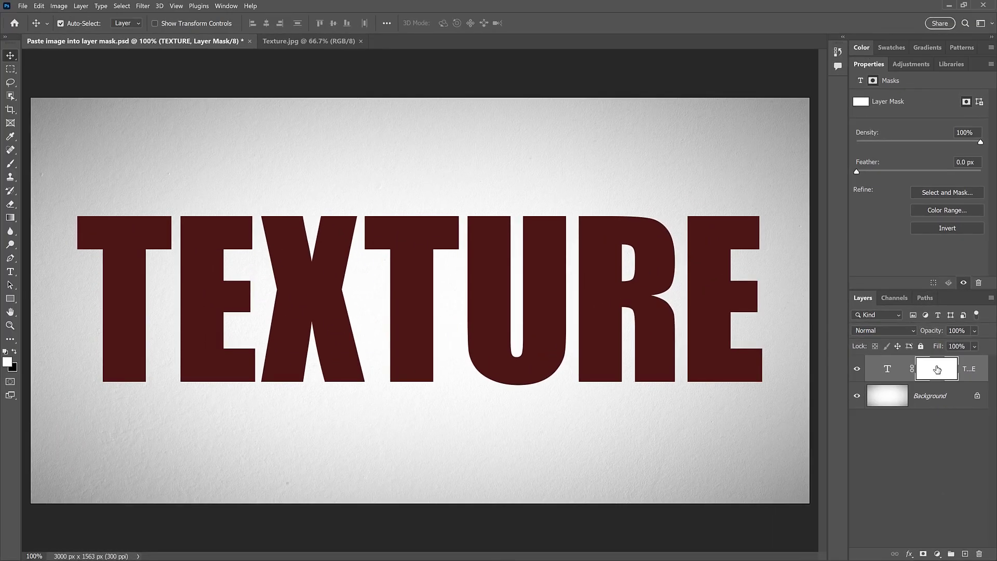
pyautogui.click(307, 46)
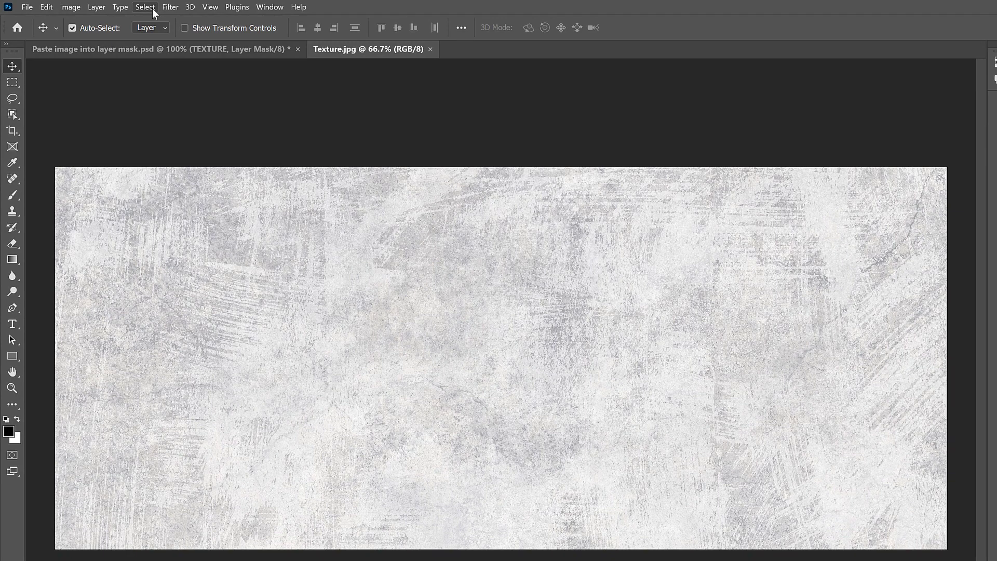
# Select all of Texture.jpg, copy it, and go back to Paste image into layer mask.psd.
pyautogui.click(153, 10)
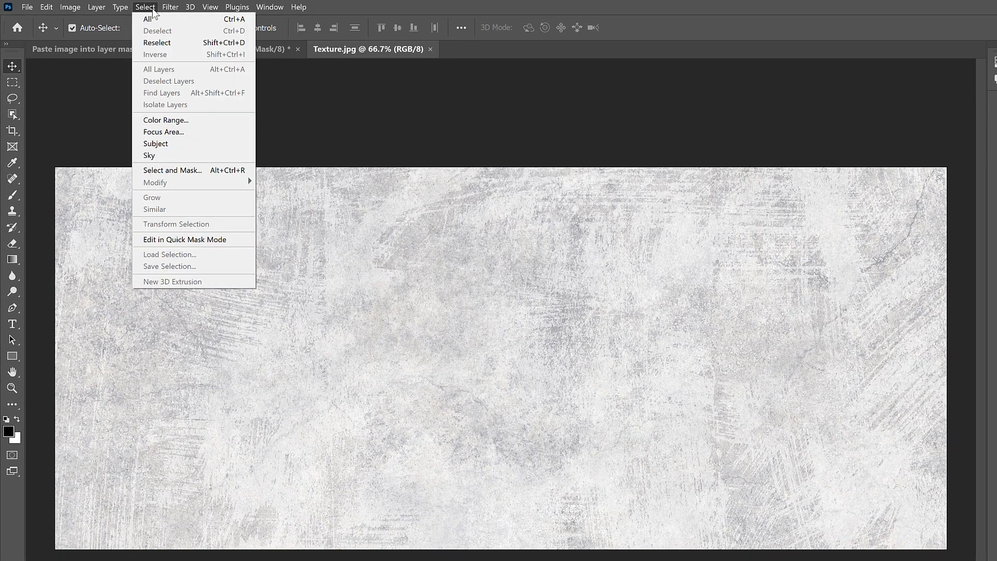
pyautogui.click(165, 19)
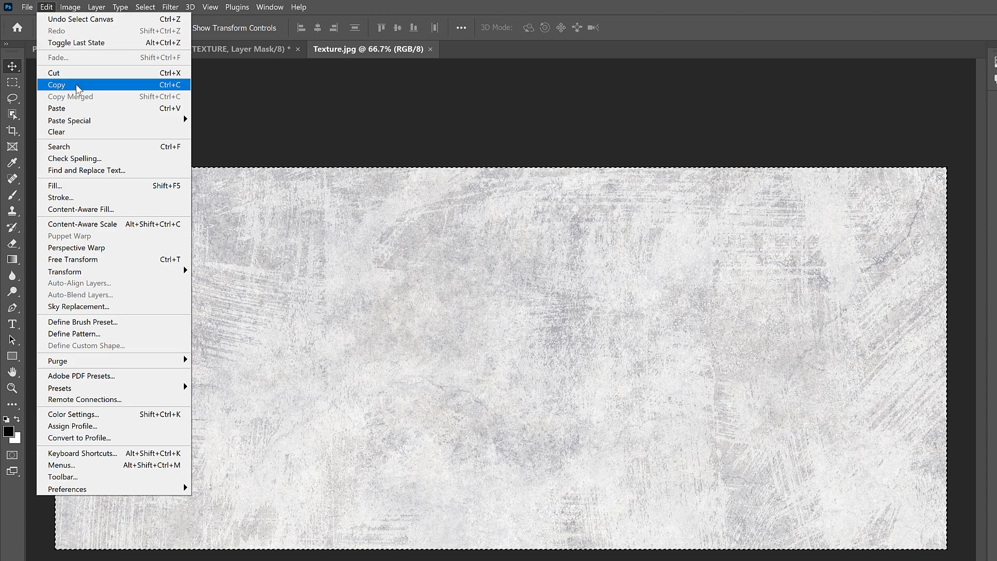
pyautogui.click(76, 87)
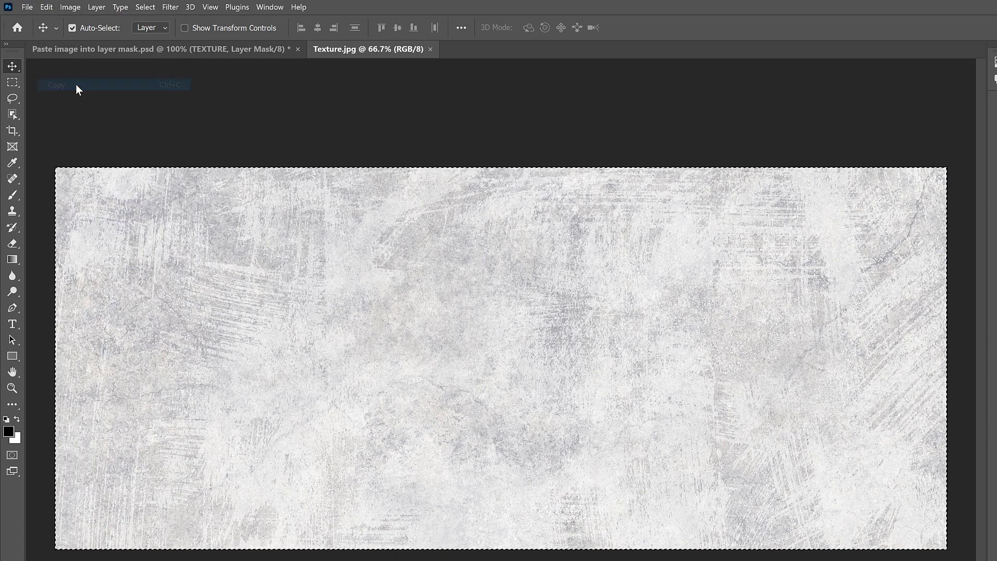
pyautogui.click(151, 55)
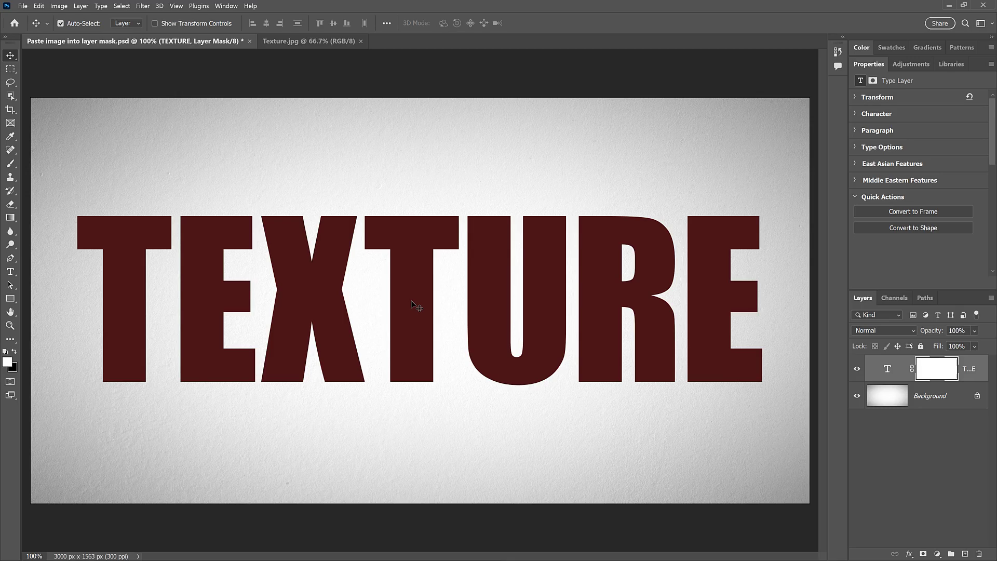
pyautogui.click(935, 369)
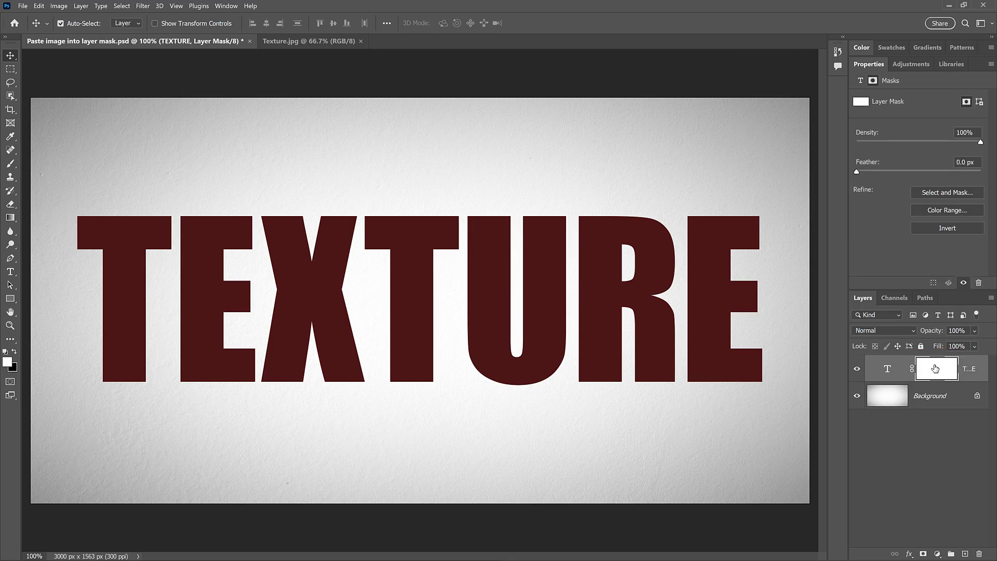
pyautogui.click(39, 6)
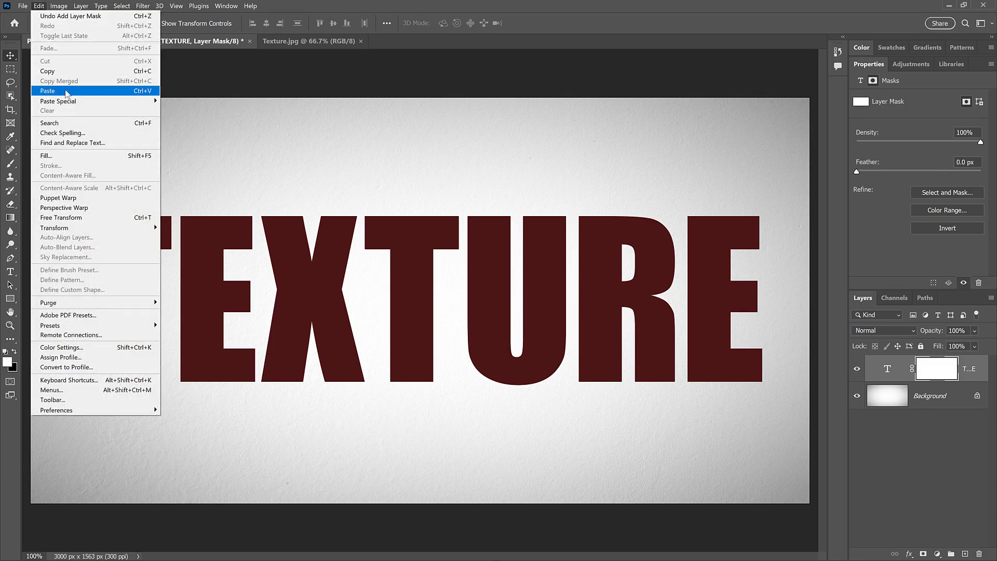
pyautogui.click(66, 91)
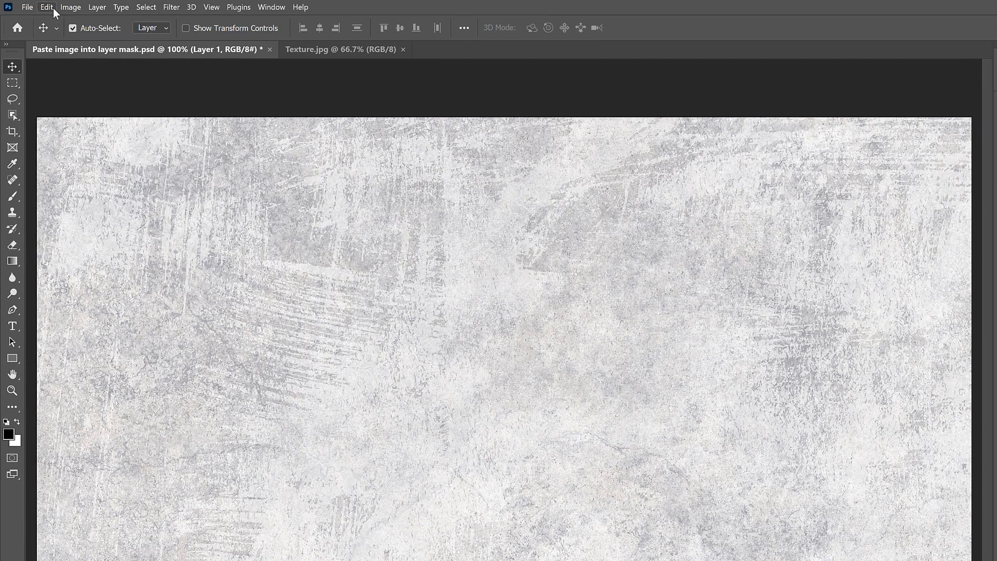
pyautogui.click(42, 7)
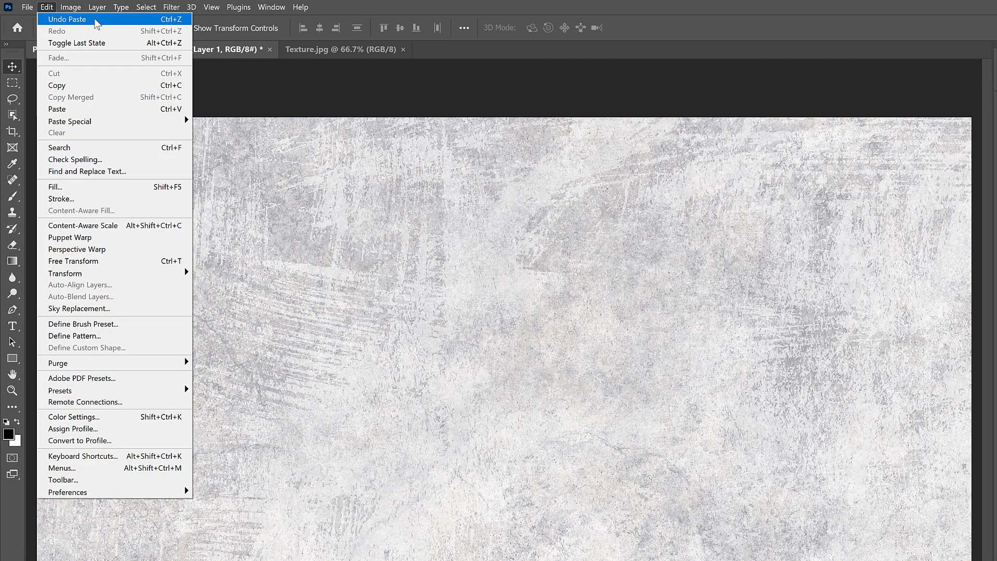
pyautogui.click(95, 20)
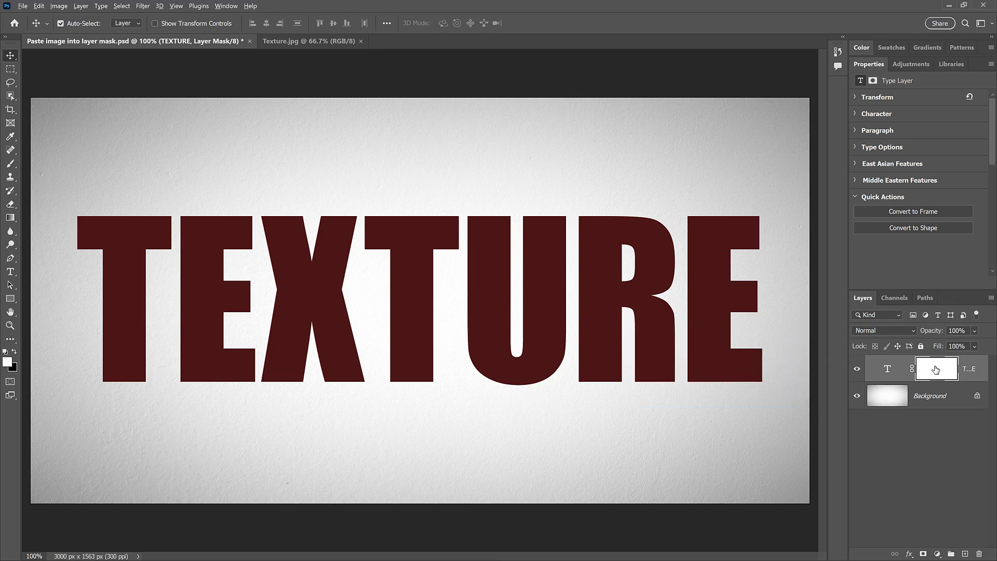
# Show the TEXTURE layer mask on the canvas and paste the grunge texture into it.
pyautogui.keyDown('alt'); pyautogui.click(936, 369); pyautogui.keyUp('alt')
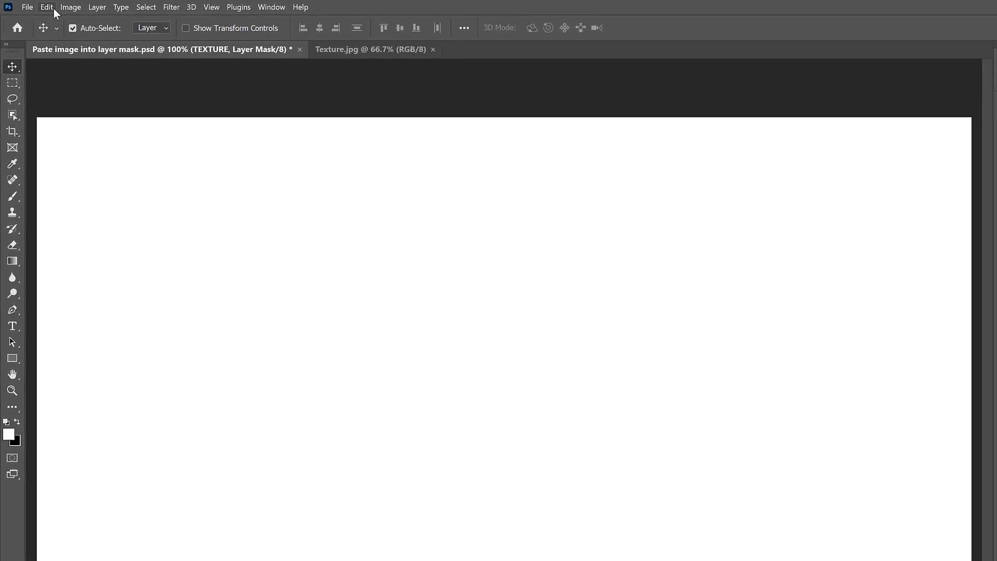
pyautogui.click(44, 7)
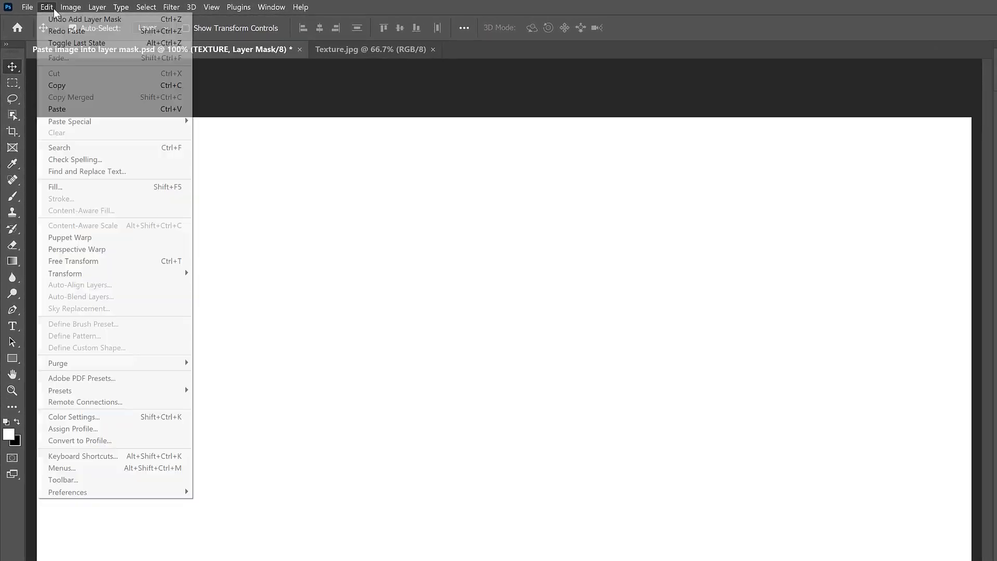
pyautogui.click(79, 108)
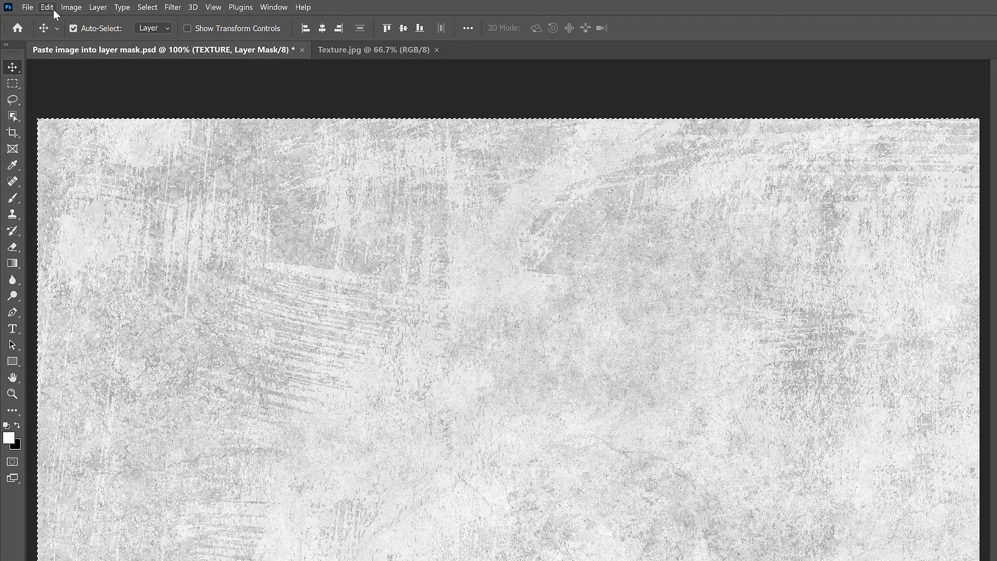
# Free-transform the pasted texture, scaling it proportionally to about 84.5% and centring it on the canvas.
pyautogui.click(47, 7)
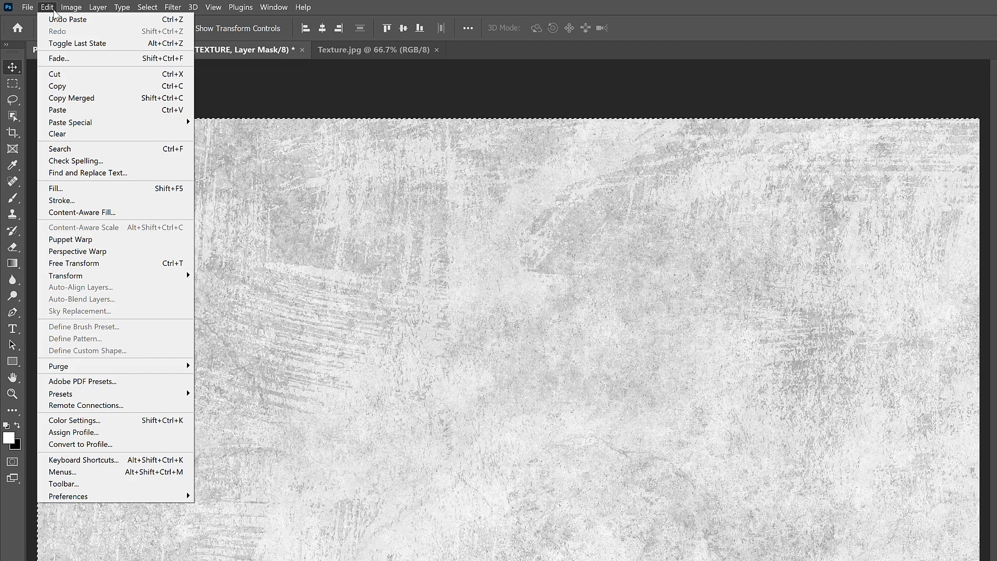
pyautogui.click(111, 261)
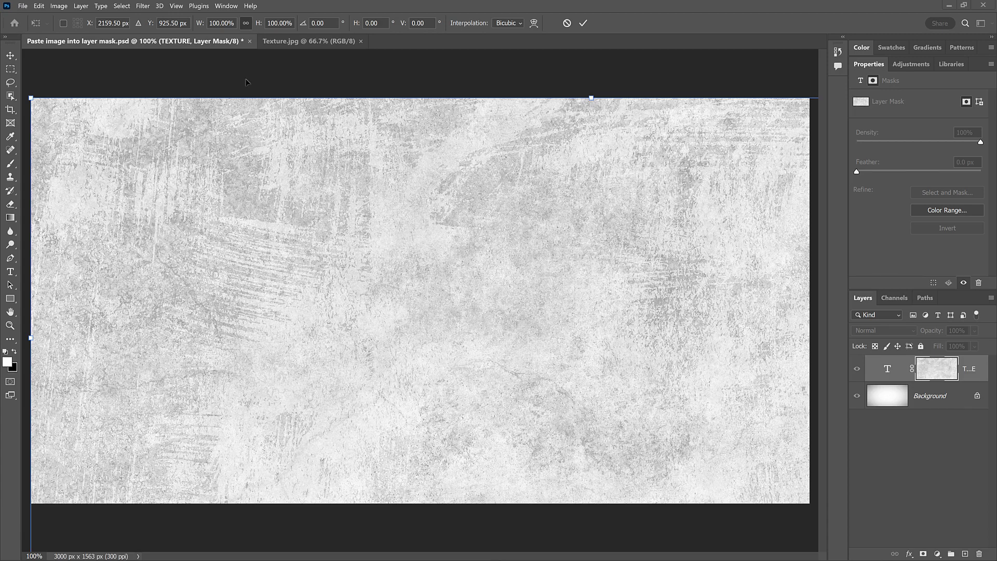
pyautogui.click(177, 6)
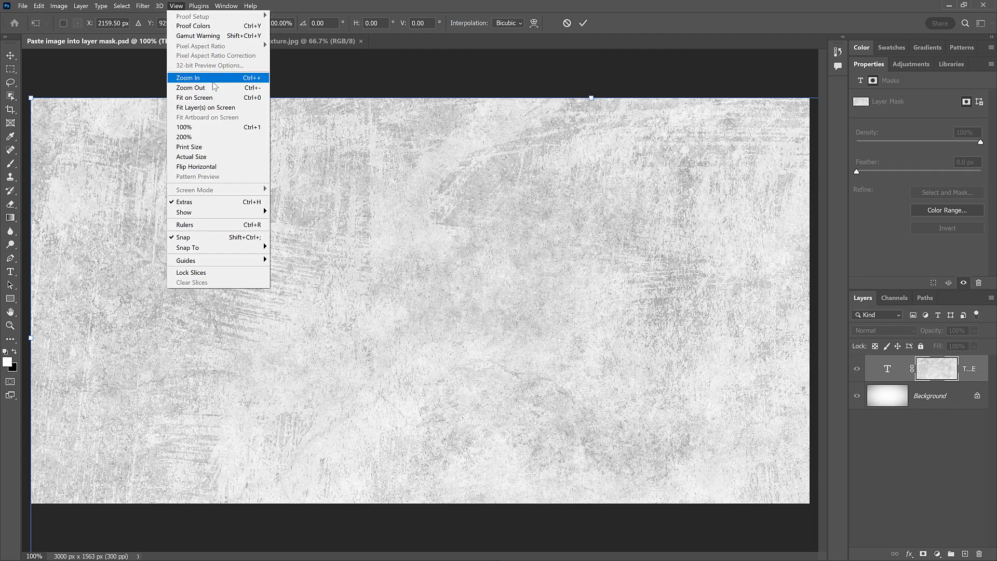
pyautogui.click(220, 99)
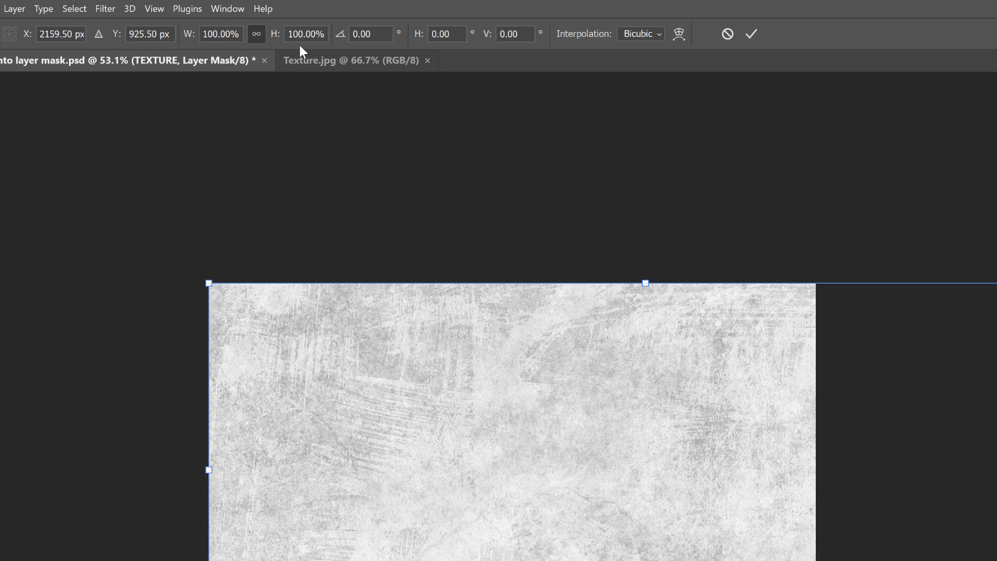
pyautogui.click(257, 34)
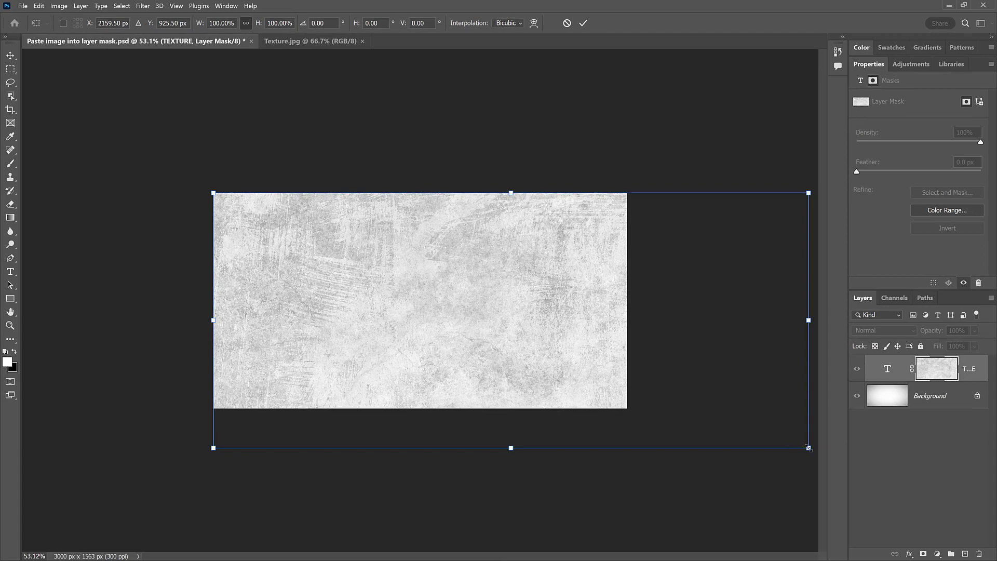
pyautogui.moveTo(809, 447); pyautogui.dragTo(716, 408)
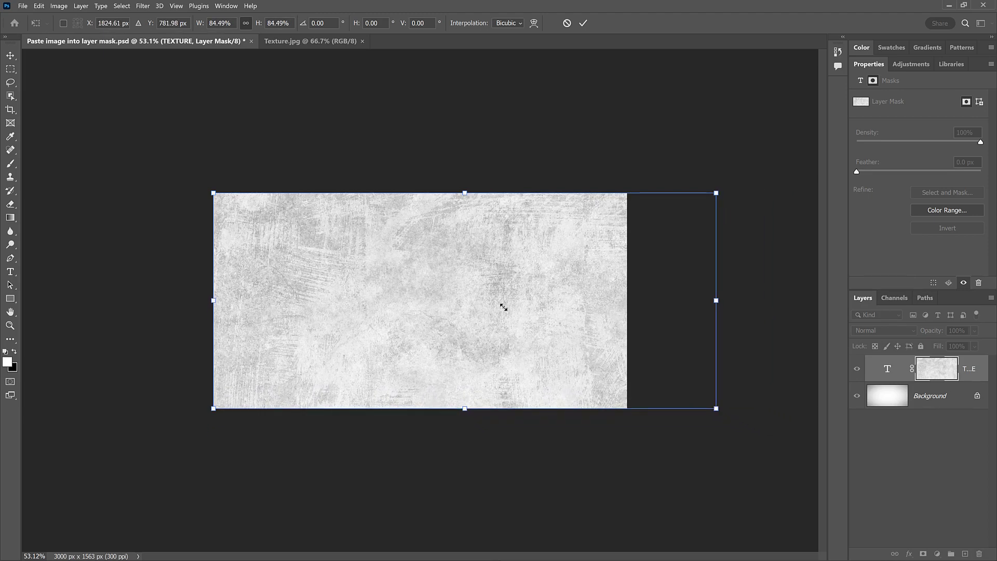
pyautogui.moveTo(503, 307); pyautogui.dragTo(462, 307)
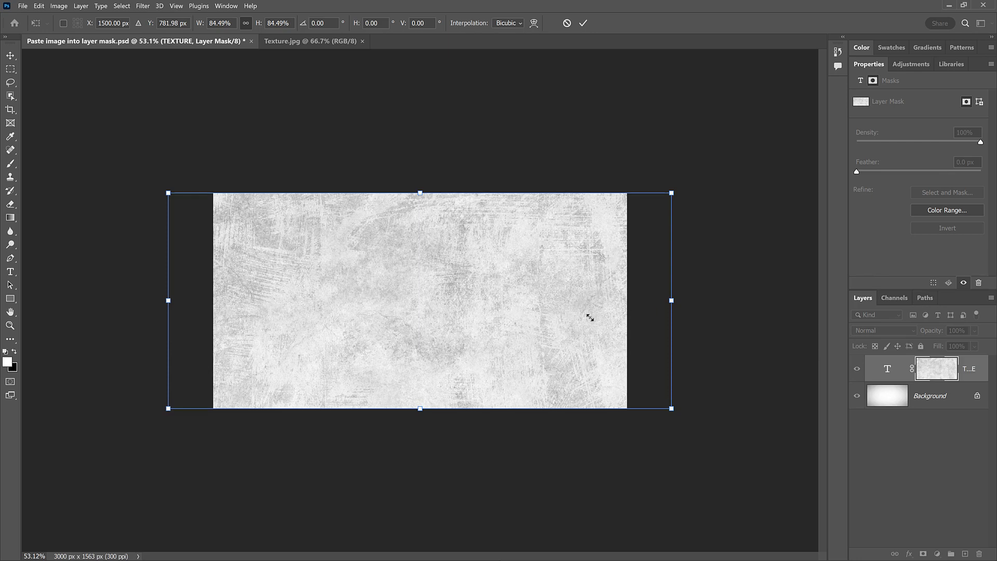
# Commit the texture transform, deselect, and zoom the view to 100%.
pyautogui.click(583, 24)
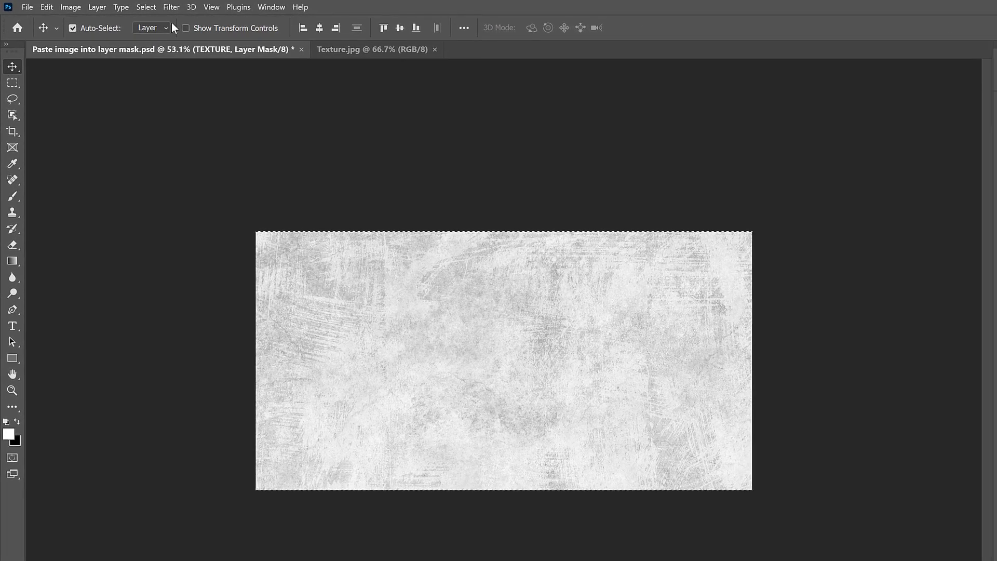
pyautogui.click(154, 9)
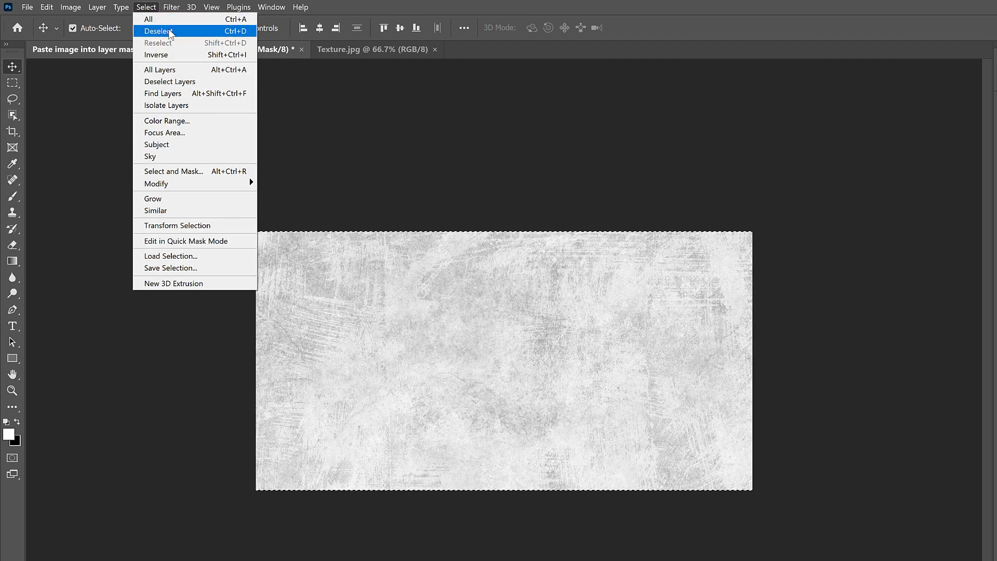
pyautogui.click(188, 32)
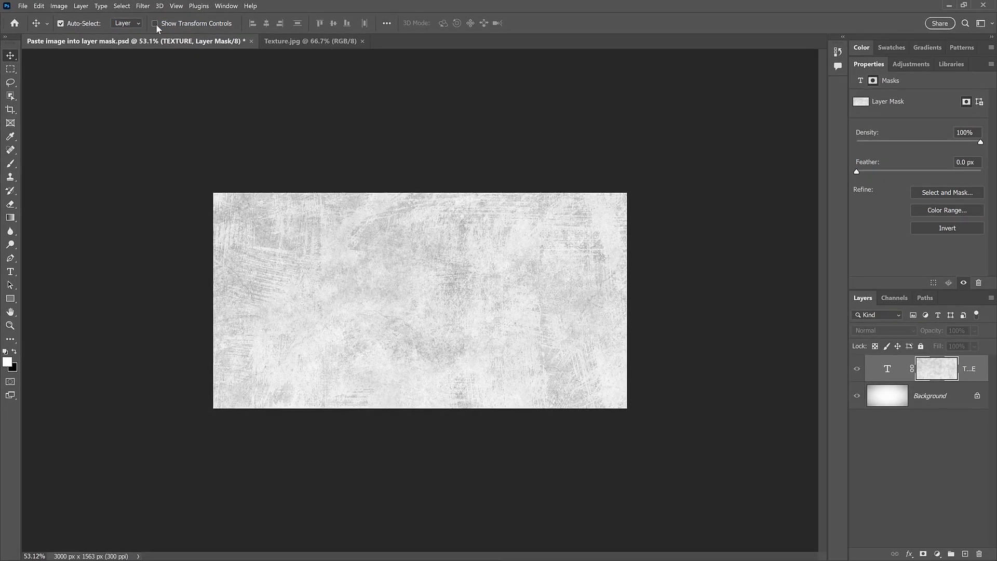
pyautogui.press('ctrl')
pyautogui.hotkey('ctrl', '+')
pyautogui.hotkey('ctrl', '+')
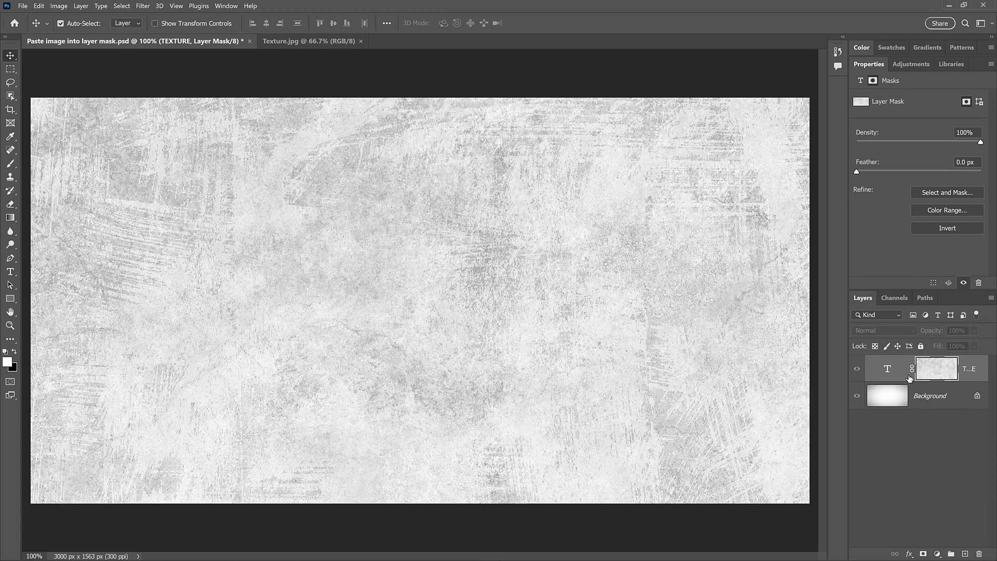
pyautogui.click(857, 371)
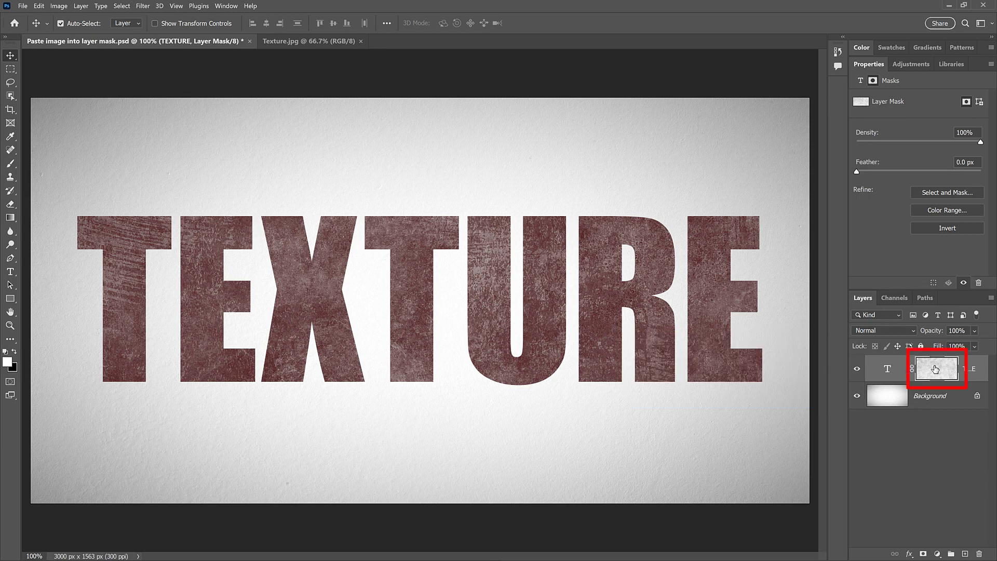
pyautogui.keyDown('alt'); pyautogui.click(935, 369); pyautogui.keyUp('alt')
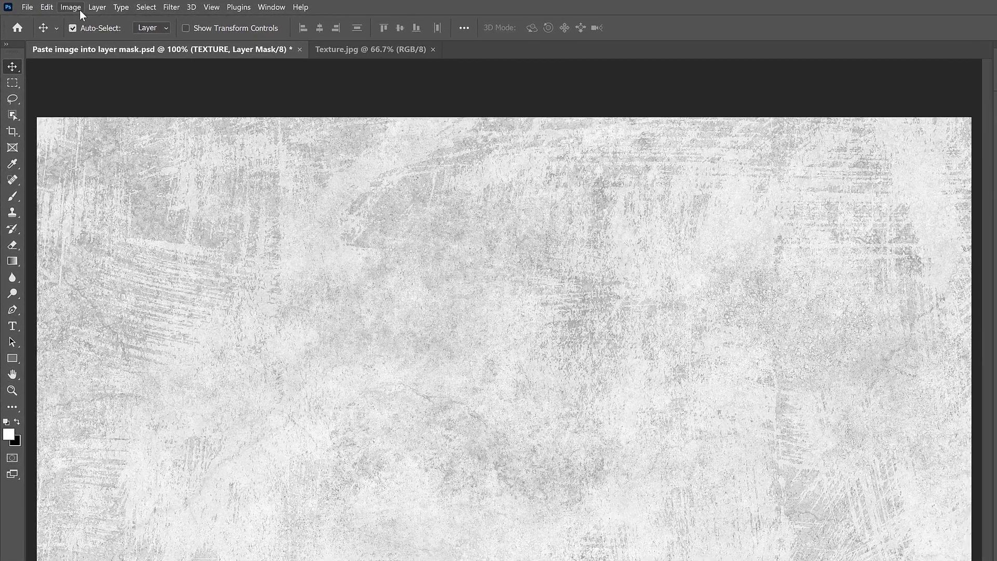
# Apply Auto Contrast to the mask texture, then return to the normal lettering view.
pyautogui.click(79, 11)
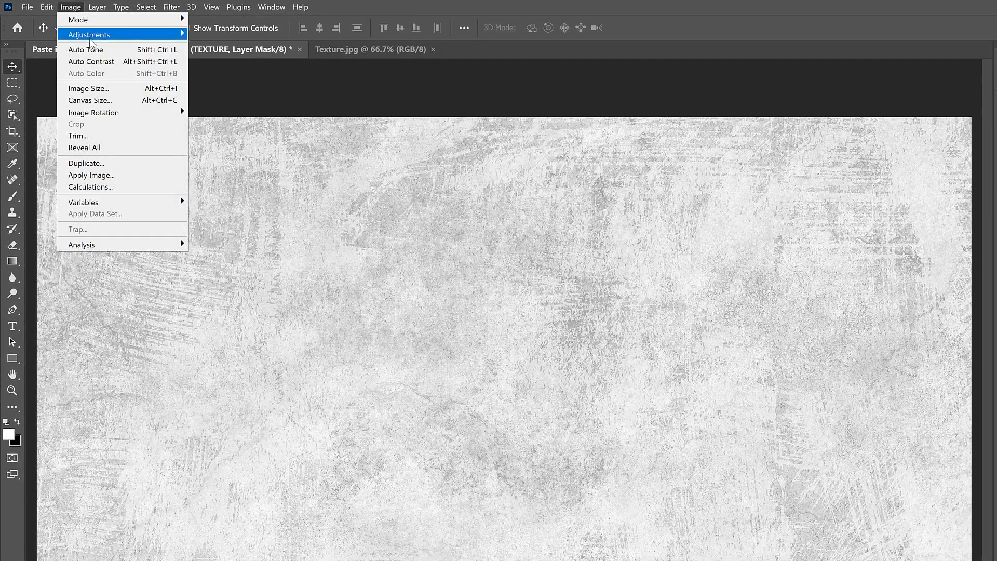
pyautogui.click(118, 62)
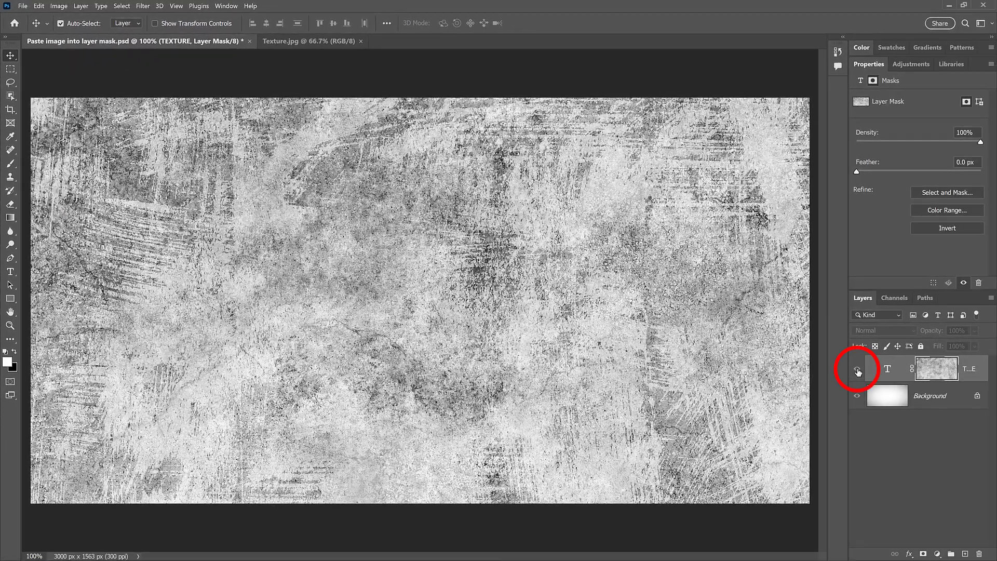
pyautogui.click(858, 369)
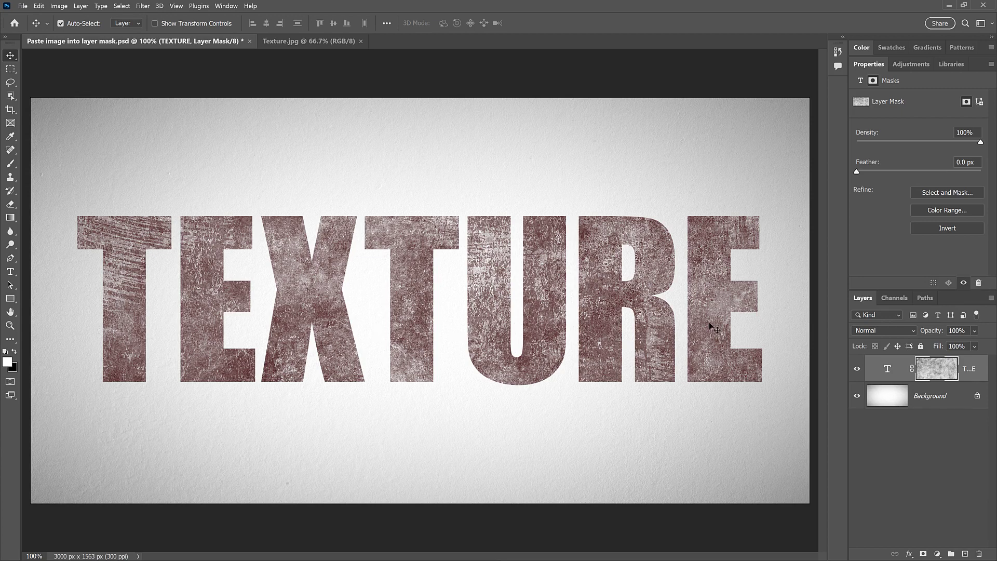
pyautogui.hotkey('ctrl', 'z')
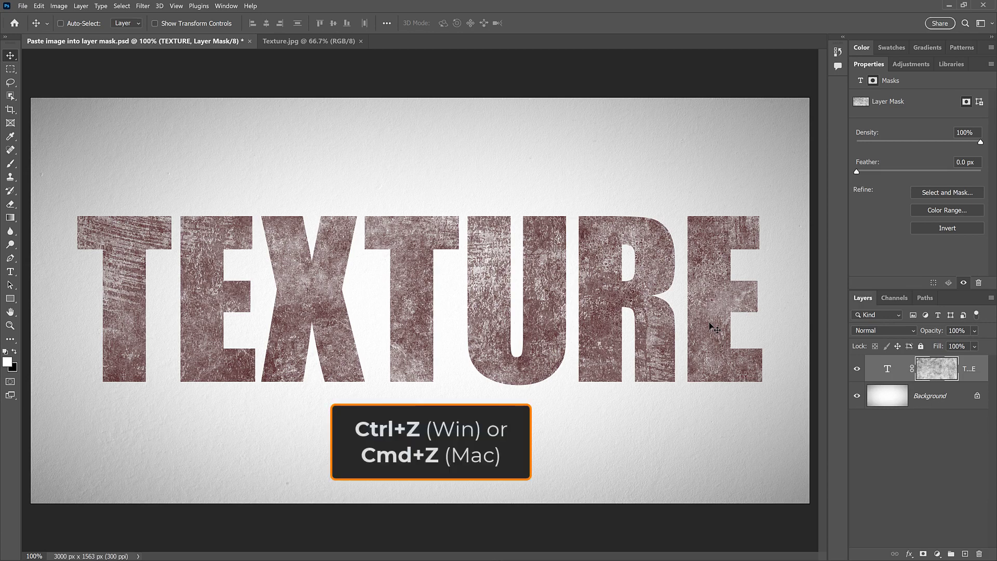
pyautogui.hotkey('ctrl', 'z')
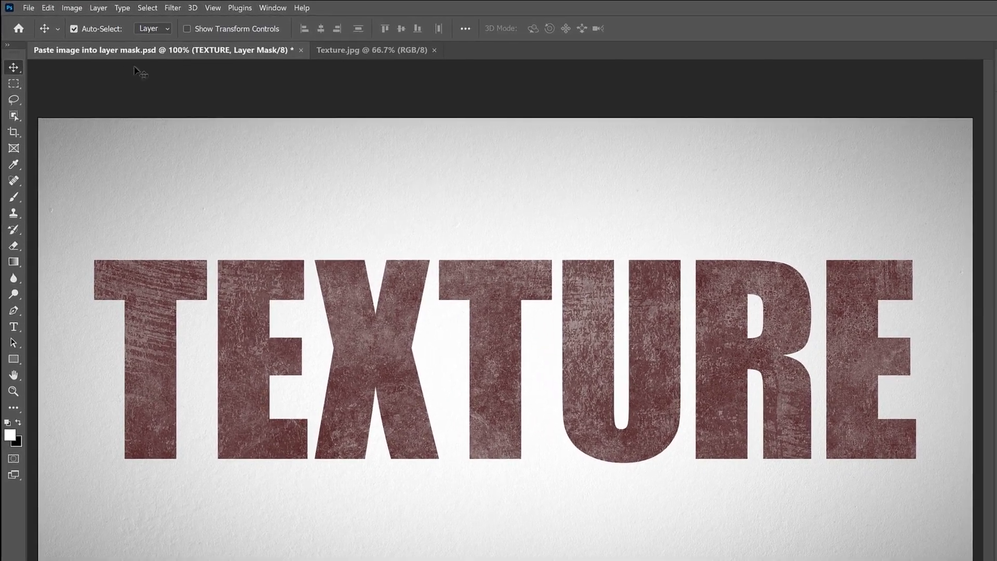
pyautogui.click(73, 8)
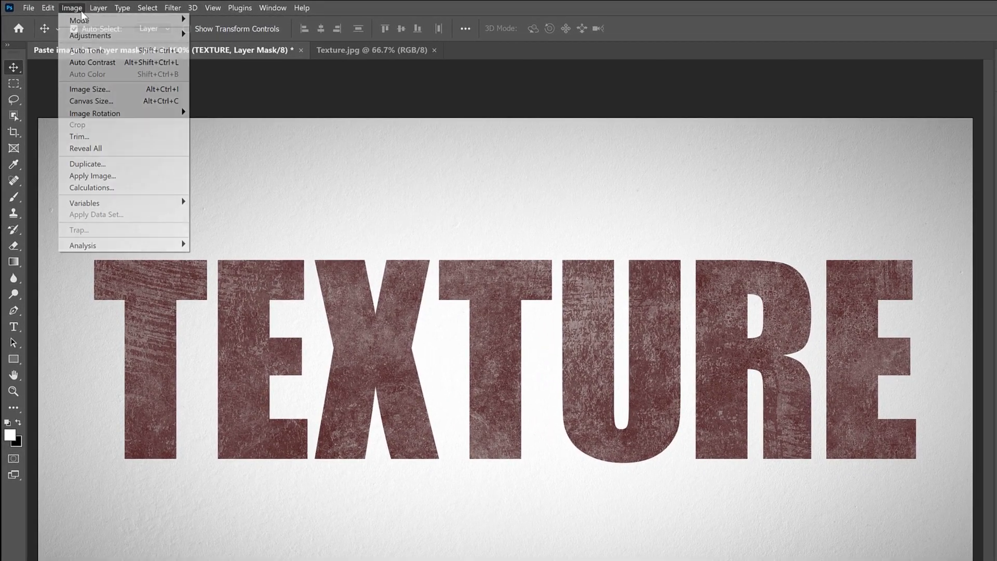
pyautogui.click(93, 62)
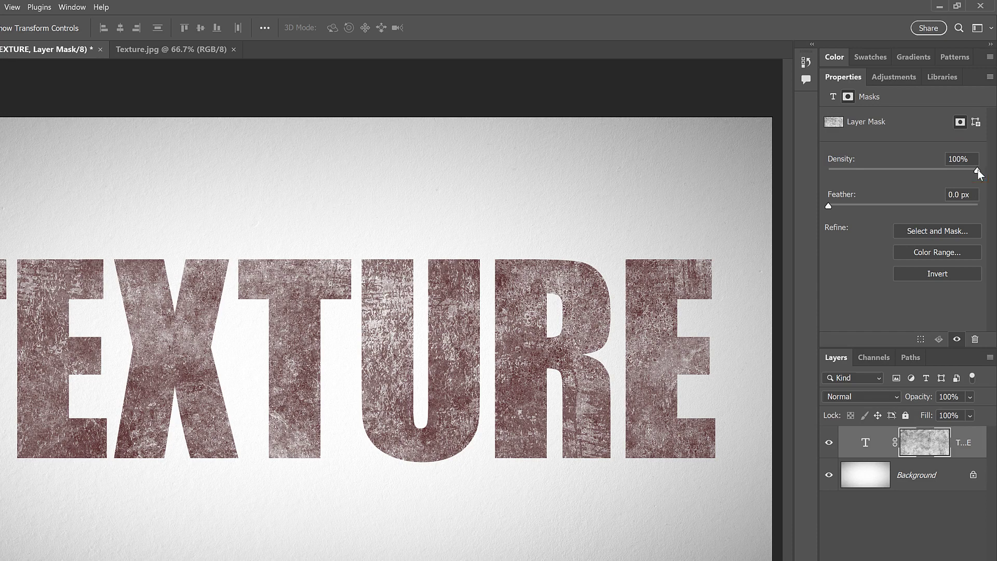
# Lower the layer mask's Density to 50% in the Properties panel.
pyautogui.moveTo(969, 170); pyautogui.dragTo(903, 170)
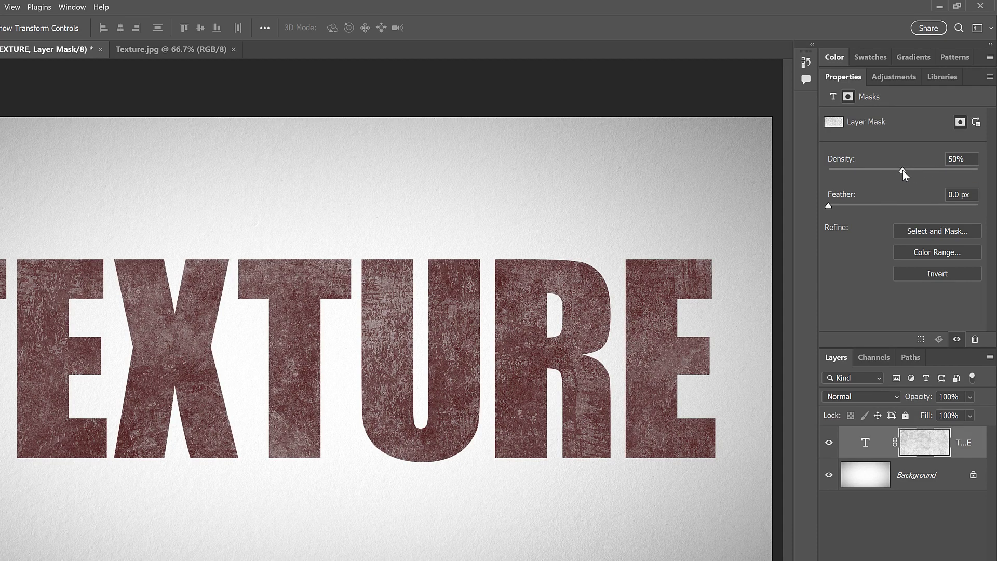